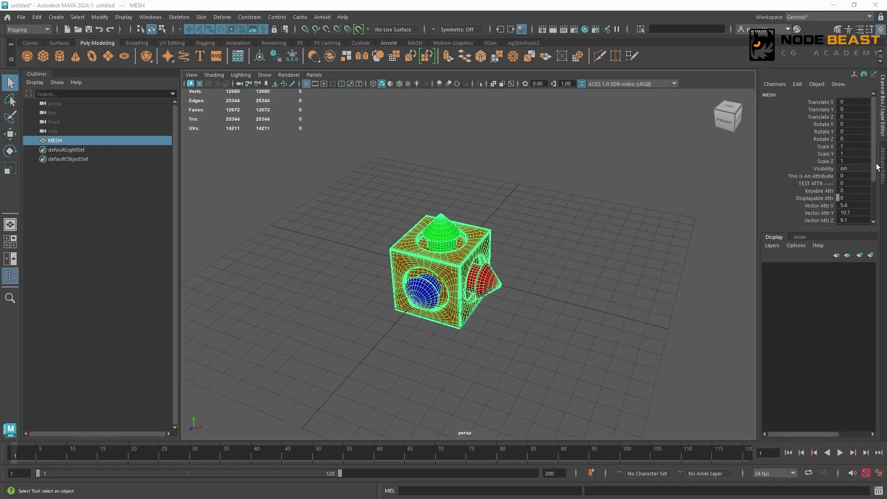
- Select the range from This Is An Attribute to Integer Attr, and reselect individual channels: This Is An Attribute, Keyable, Displayable, Vector X and Z
{"action": "scroll", "coordinate": [828, 167], "scroll_direction": "down", "scroll_amount": 3}
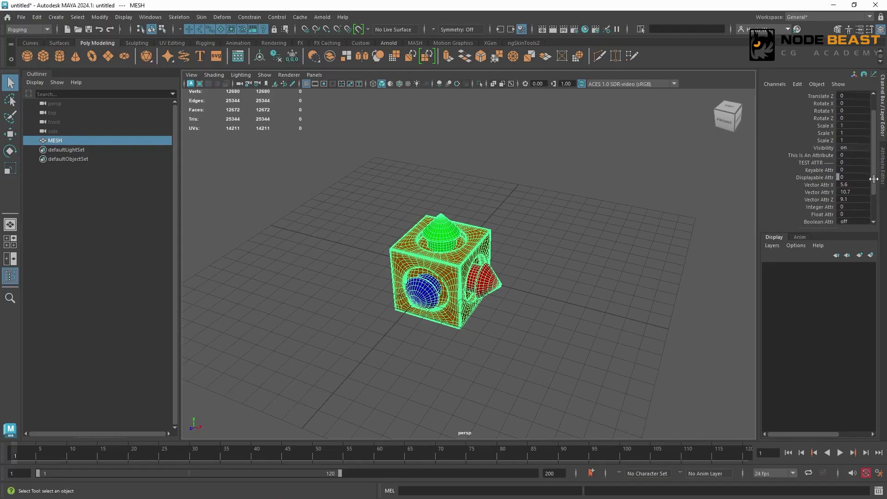
{"action": "left_click", "coordinate": [822, 154]}
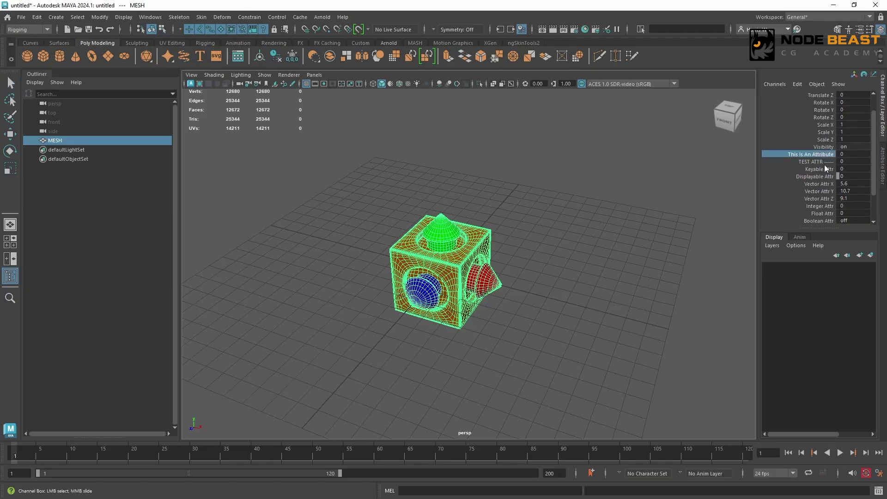
{"action": "left_click_drag", "start_coordinate": [825, 168], "coordinate": [825, 203]}
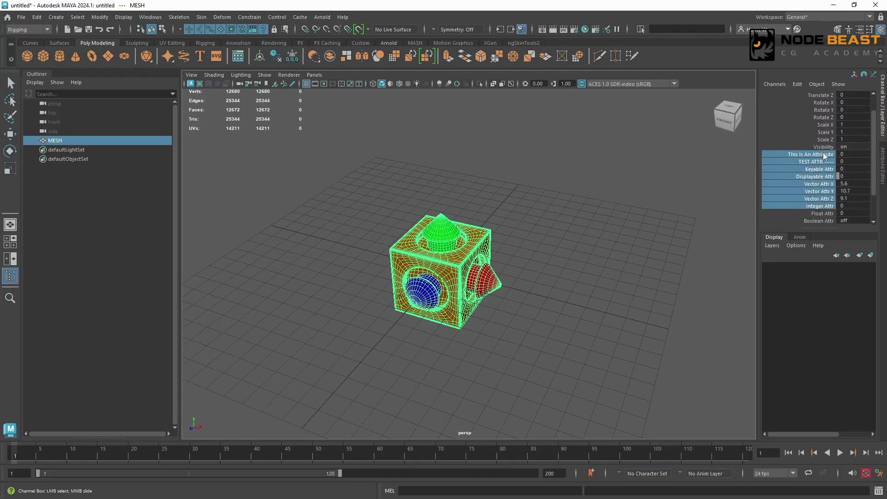
{"action": "left_click", "coordinate": [825, 156]}
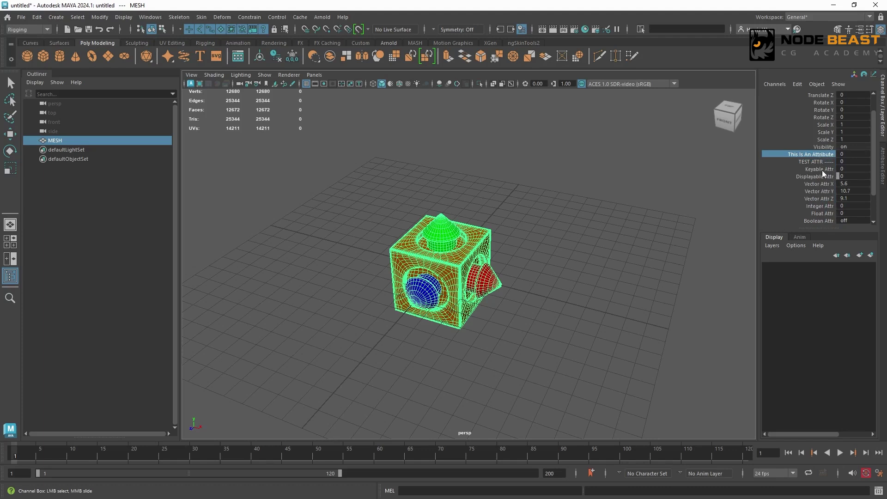
{"action": "left_click", "coordinate": [823, 169], "text": "ctrl"}
{"action": "left_click", "coordinate": [821, 177], "text": "ctrl"}
{"action": "left_click", "coordinate": [822, 184], "text": "ctrl"}
{"action": "left_click", "coordinate": [827, 198], "text": "ctrl"}
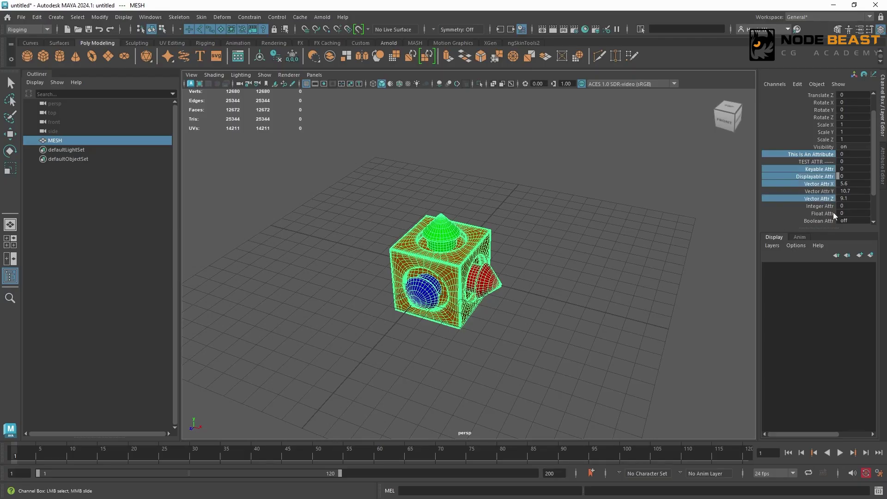
- Delete the custom attributes This Is An Attribute and TEST ATTR from MESH
{"action": "left_click", "coordinate": [826, 155]}
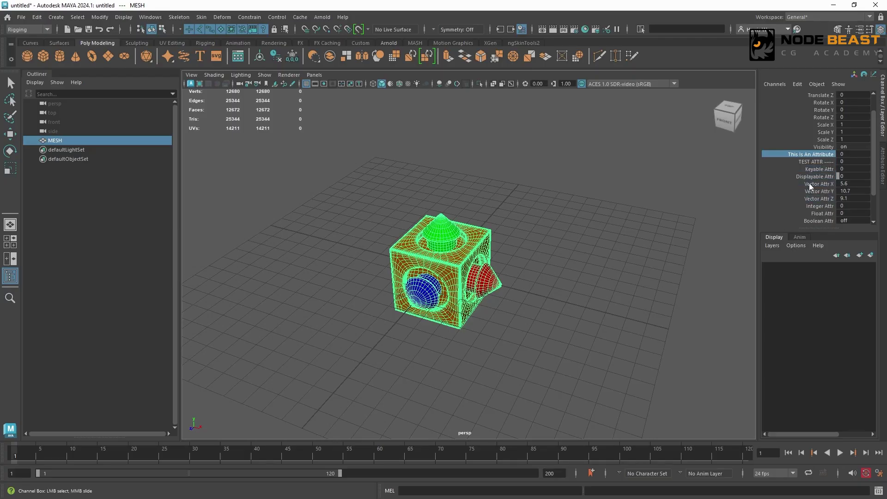
{"action": "left_click", "coordinate": [827, 161], "text": "ctrl"}
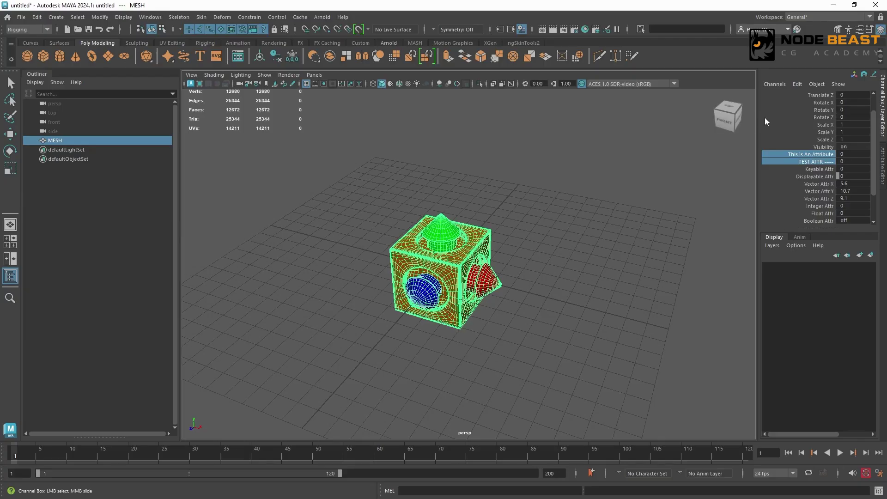
{"action": "left_click", "coordinate": [798, 84]}
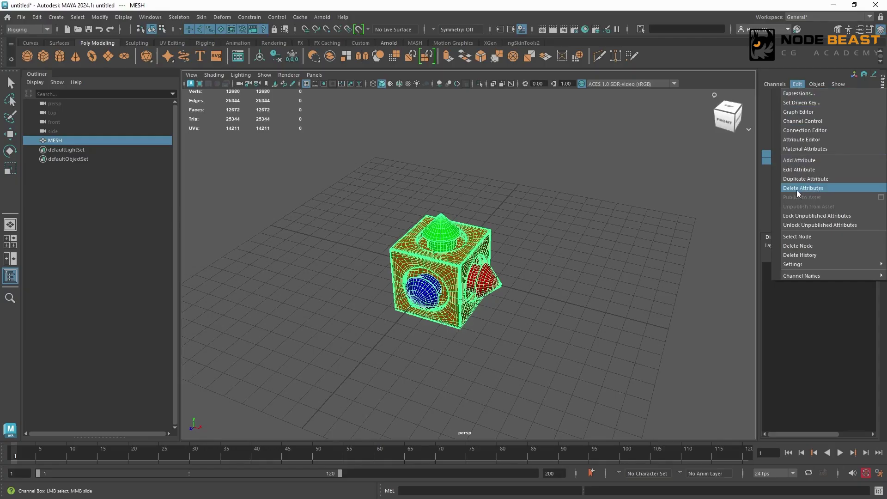
{"action": "left_click", "coordinate": [811, 188]}
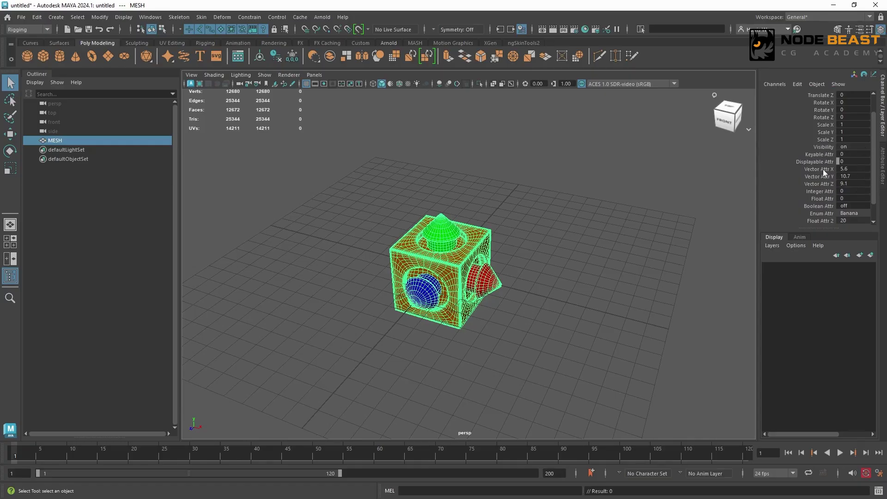
- Try to delete only the Vector Attr X component from MESH's channels
{"action": "left_click", "coordinate": [826, 168]}
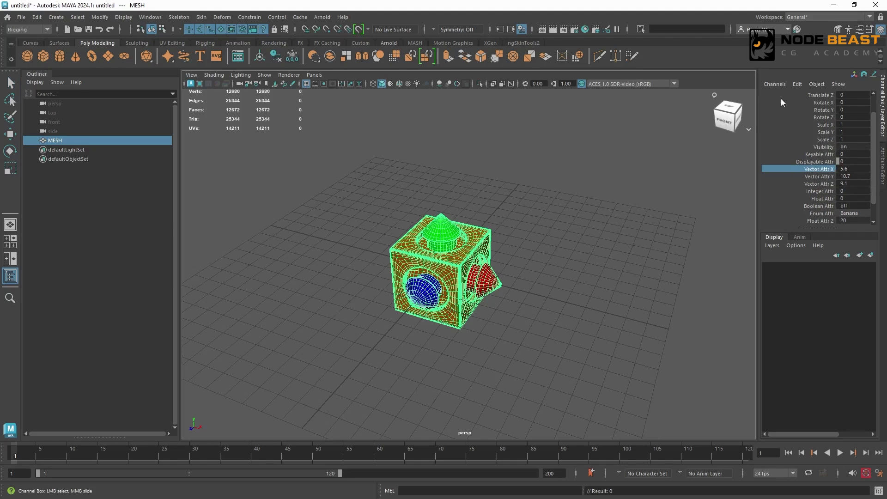
{"action": "left_click", "coordinate": [799, 84]}
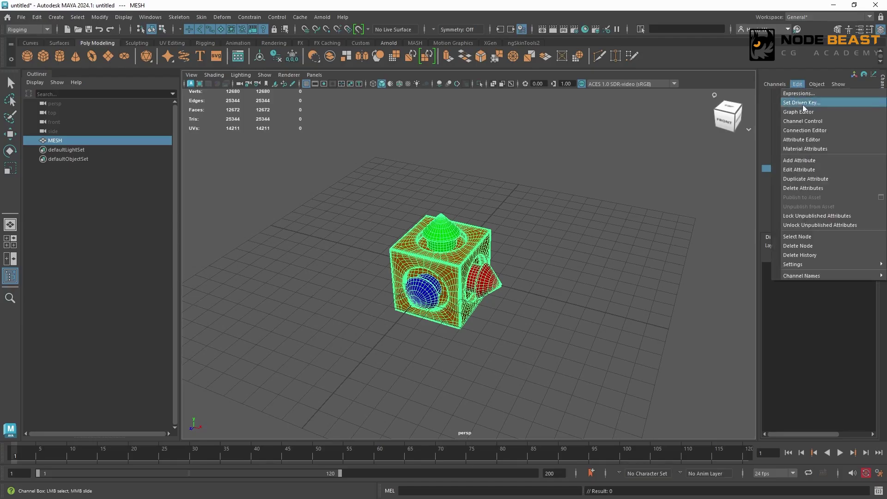
{"action": "left_click", "coordinate": [817, 190]}
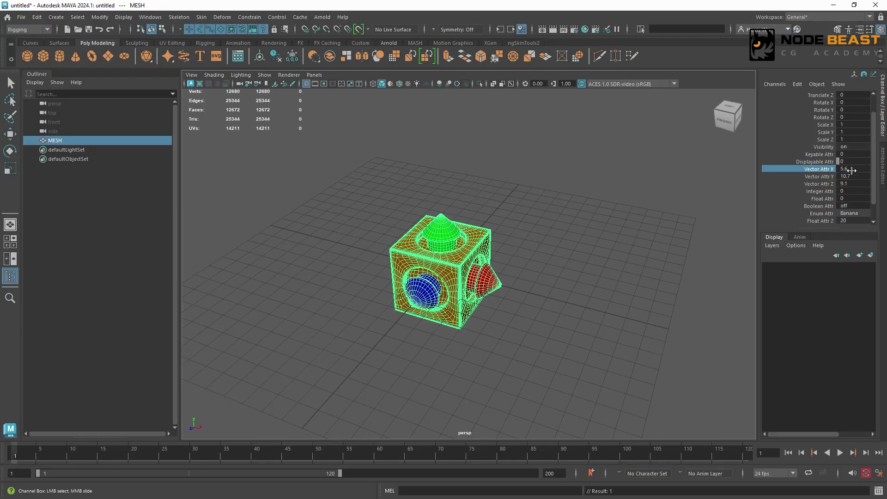
{"action": "scroll", "coordinate": [764, 211], "scroll_direction": "down", "scroll_amount": 2}
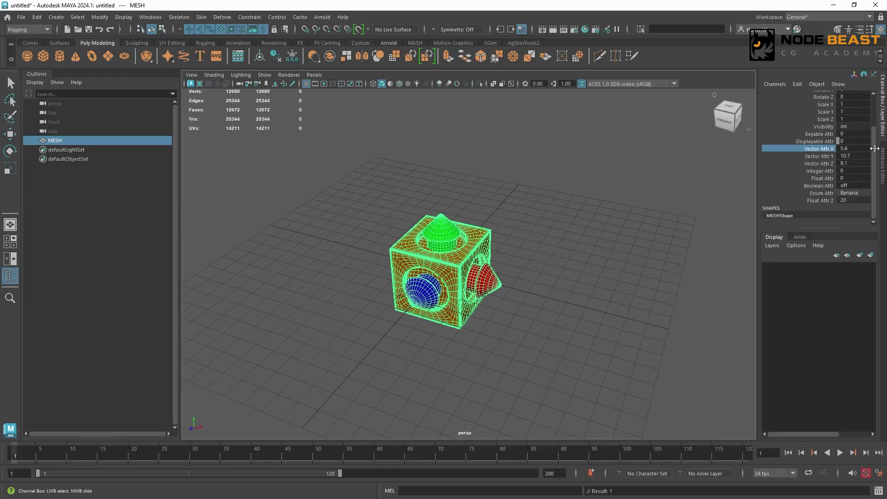
{"action": "scroll", "coordinate": [806, 170], "scroll_direction": "up", "scroll_amount": 2}
{"action": "left_click_drag", "start_coordinate": [805, 171], "coordinate": [805, 207]}
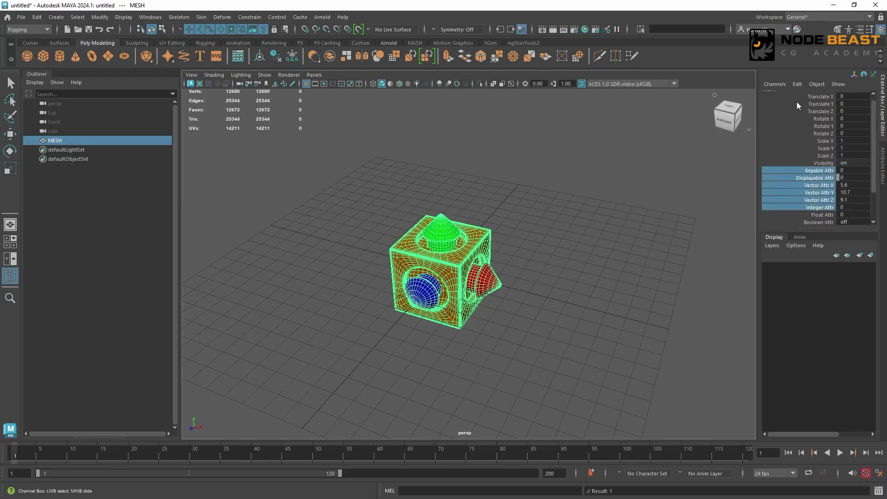
{"action": "left_click", "coordinate": [797, 84]}
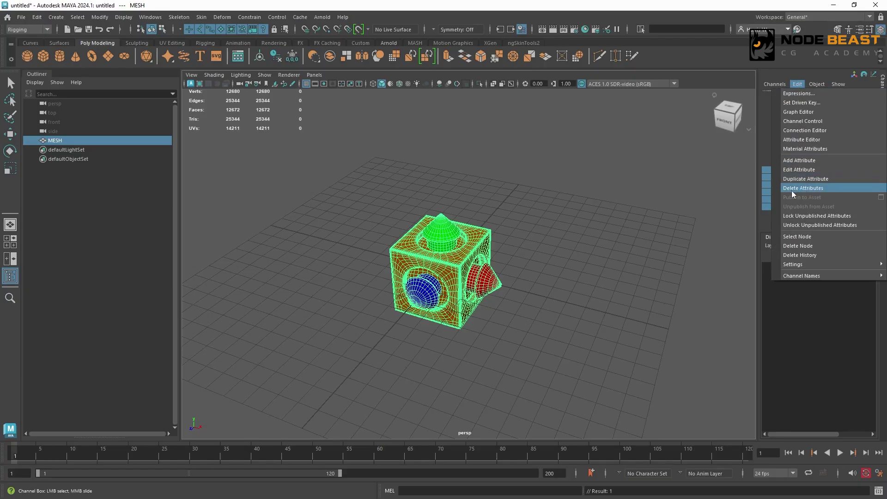
{"action": "left_click", "coordinate": [765, 182]}
{"action": "left_click", "coordinate": [779, 187]}
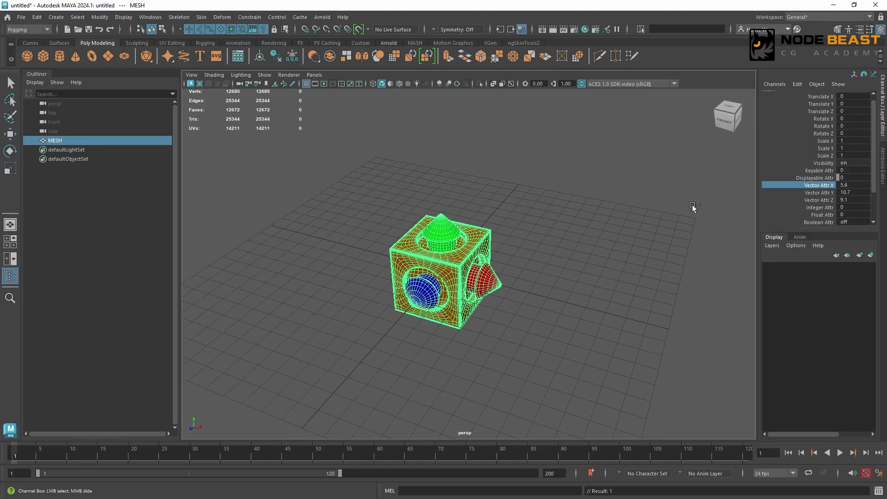
- In the Attribute Editor, delete hiddenAttr and stringAttr together from MESH's list of custom attributes
{"action": "key", "text": "ctrl+a"}
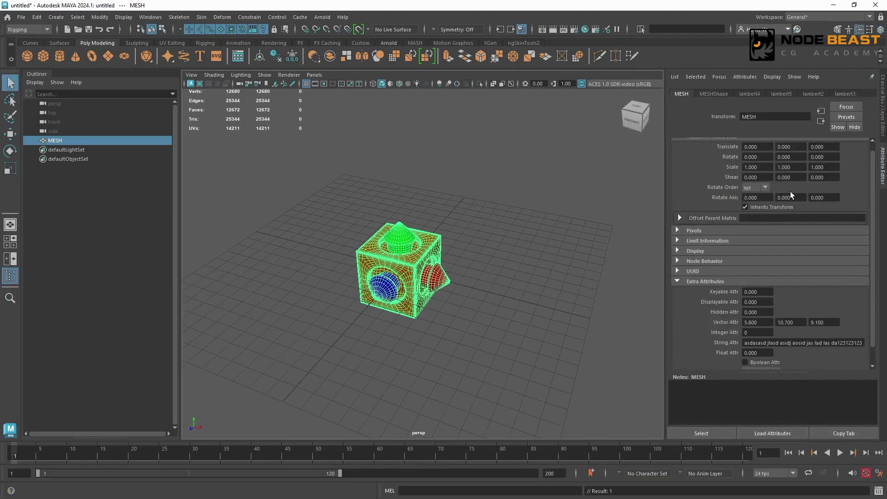
{"action": "left_click", "coordinate": [743, 77]}
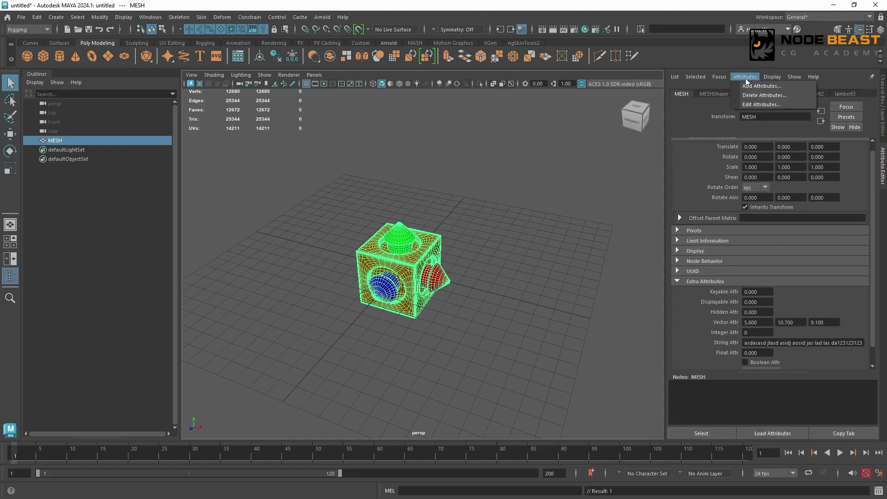
{"action": "left_click", "coordinate": [774, 94]}
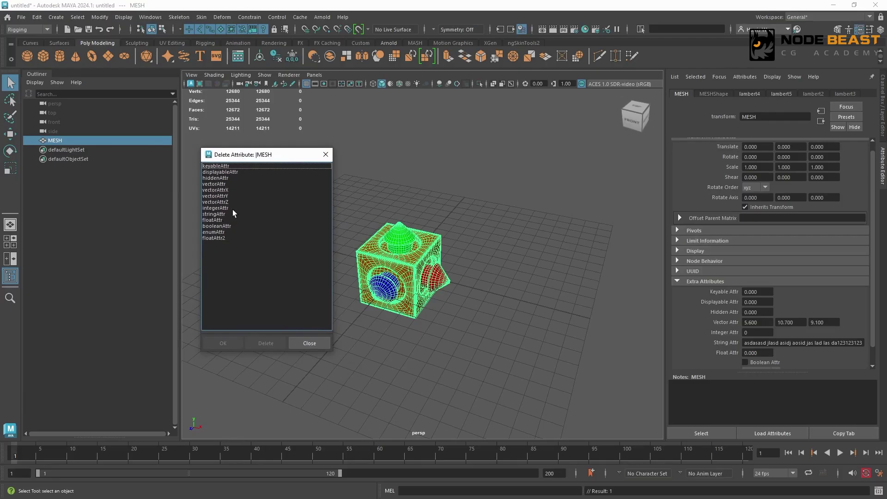
{"action": "left_click", "coordinate": [220, 219]}
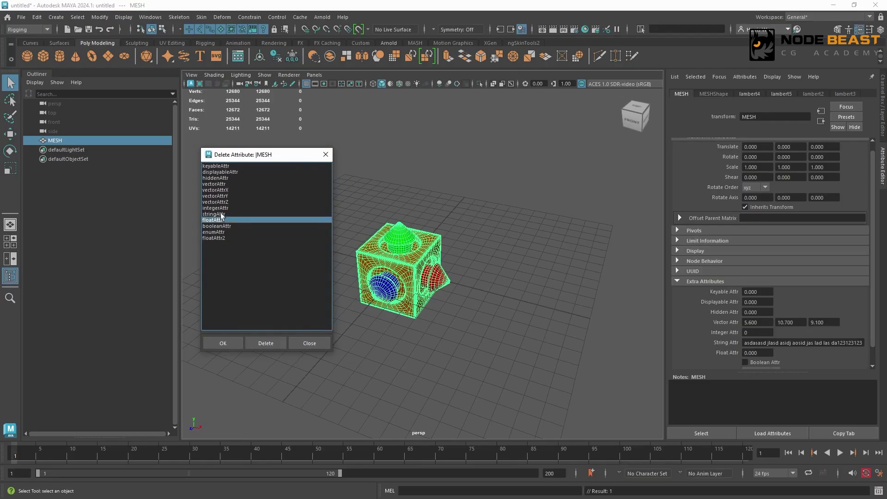
{"action": "left_click", "coordinate": [220, 213]}
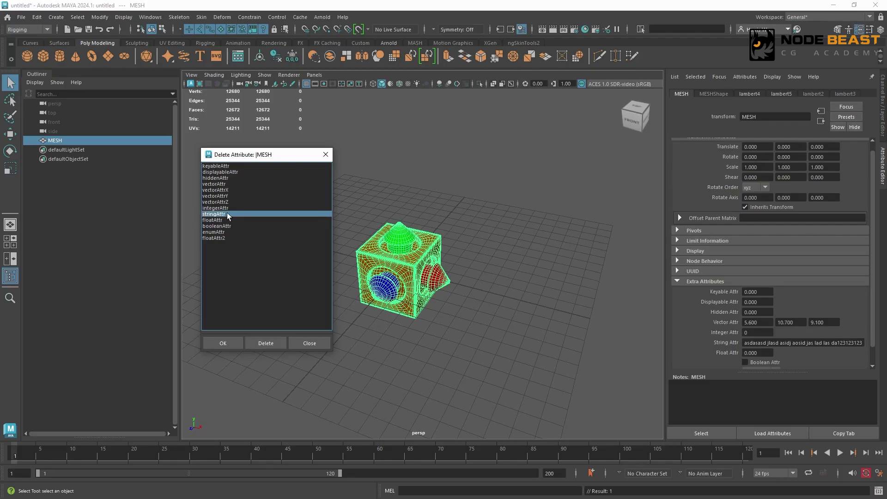
{"action": "left_click", "coordinate": [230, 179]}
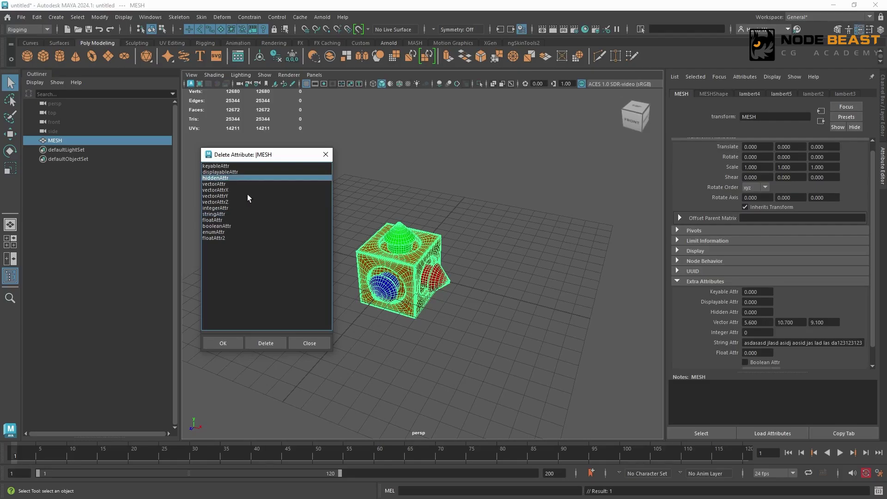
{"action": "left_click", "coordinate": [225, 214], "text": "ctrl"}
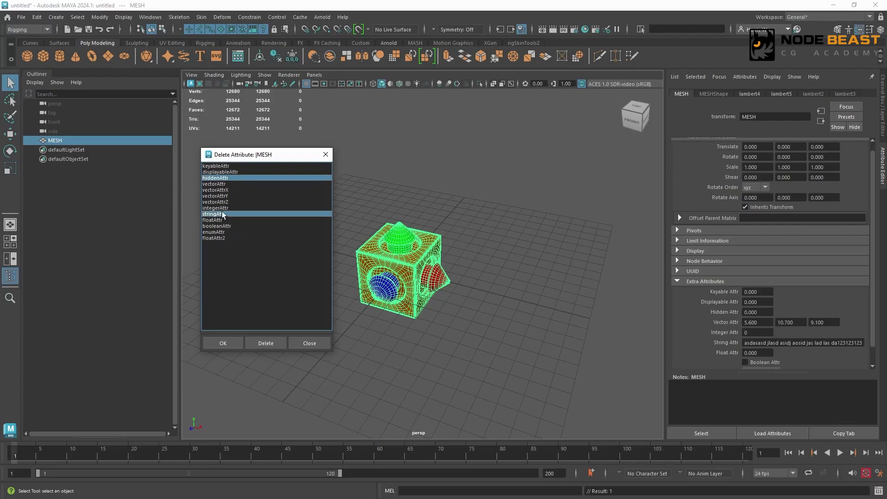
{"action": "left_click", "coordinate": [267, 344]}
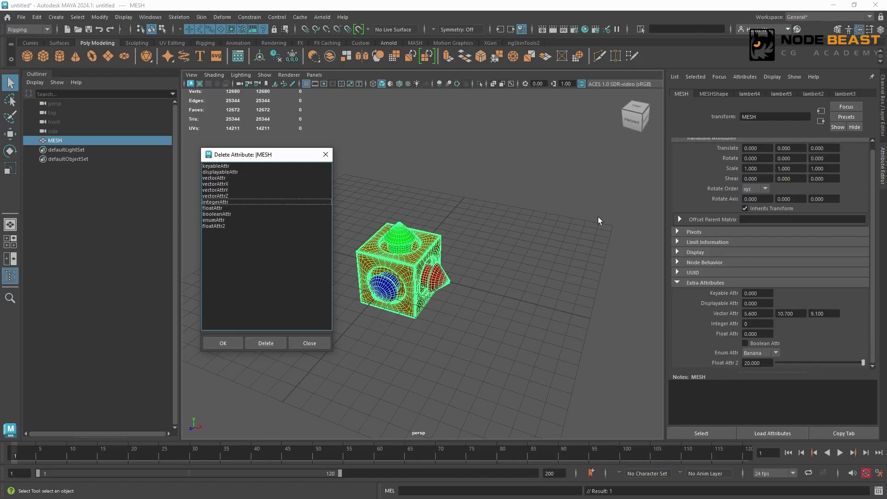
{"action": "left_click", "coordinate": [876, 281]}
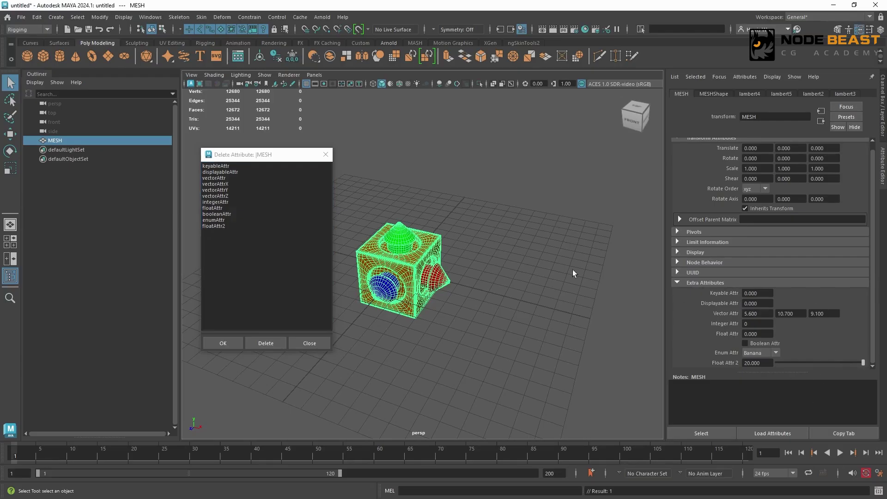
- Delete the parent attribute vectorAttr from MESH and close the Delete Attribute dialog
{"action": "left_click", "coordinate": [233, 178]}
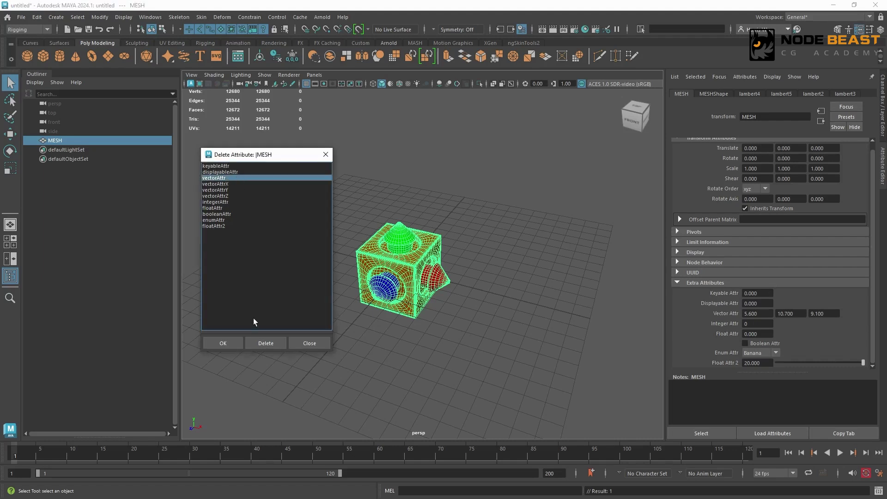
{"action": "left_click", "coordinate": [265, 343]}
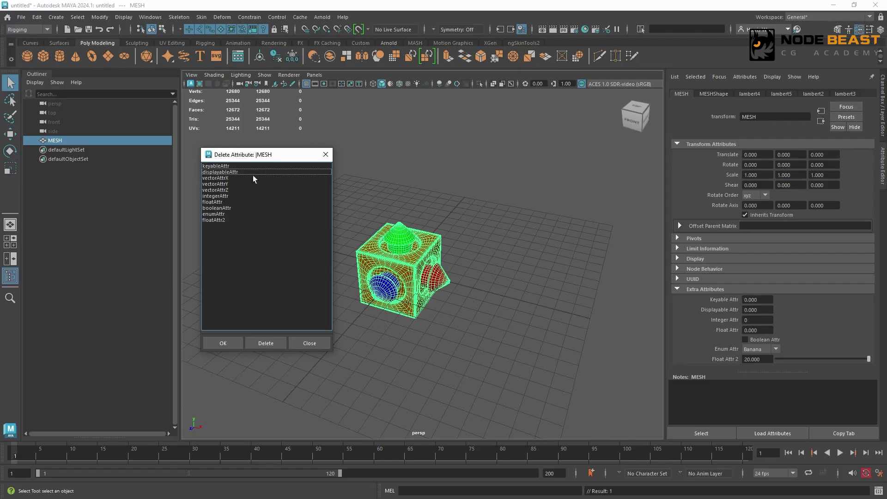
{"action": "left_click", "coordinate": [325, 155]}
- Check MESH's remaining custom attributes in the Delete Attribute list and in the Channel Box
{"action": "left_click", "coordinate": [744, 77]}
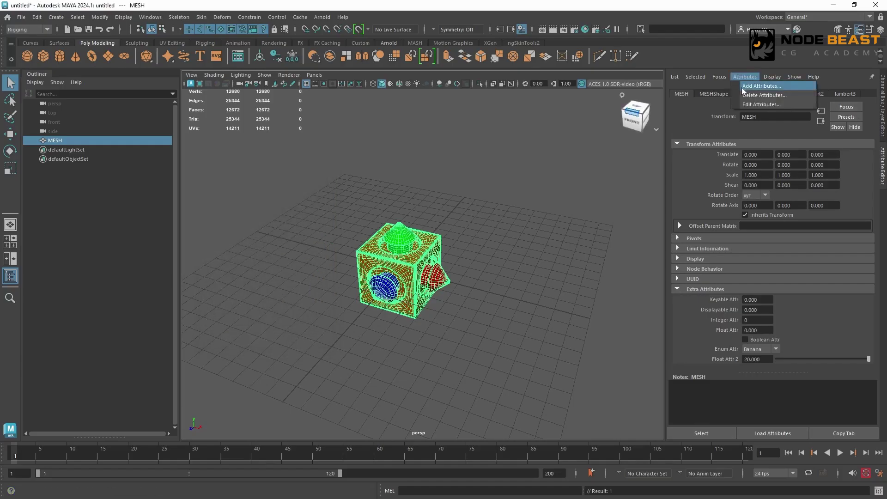
{"action": "left_click", "coordinate": [750, 96]}
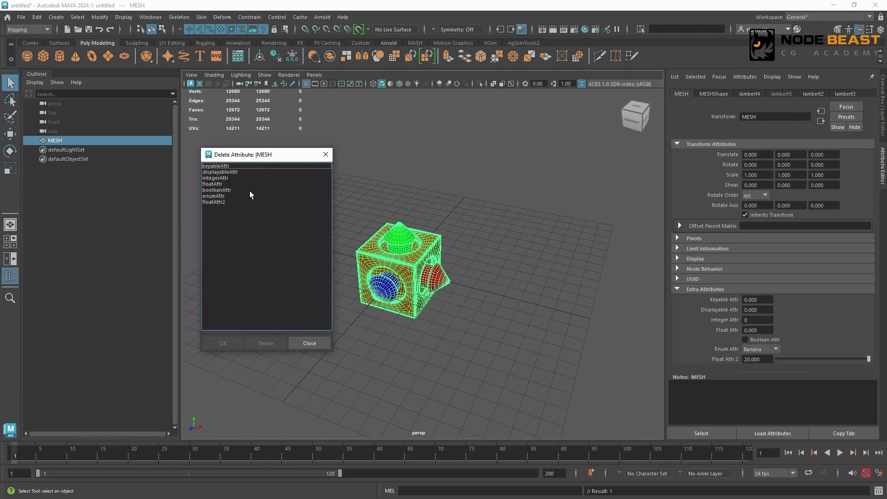
{"action": "left_click", "coordinate": [325, 155]}
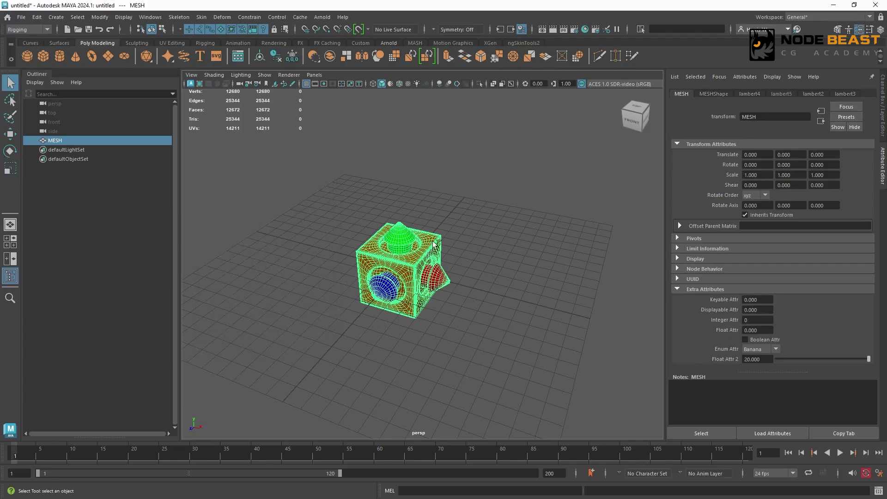
{"action": "key", "text": "ctrl+a"}
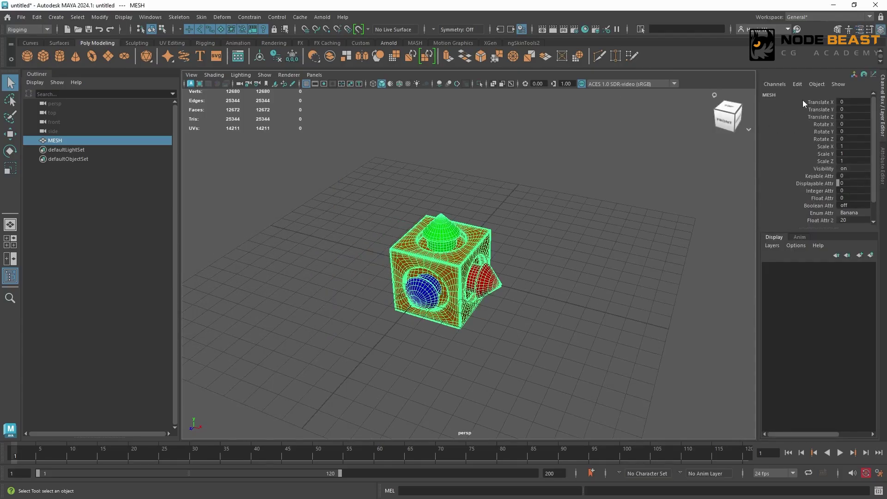
{"action": "scroll", "coordinate": [809, 144], "scroll_direction": "down", "scroll_amount": 2}
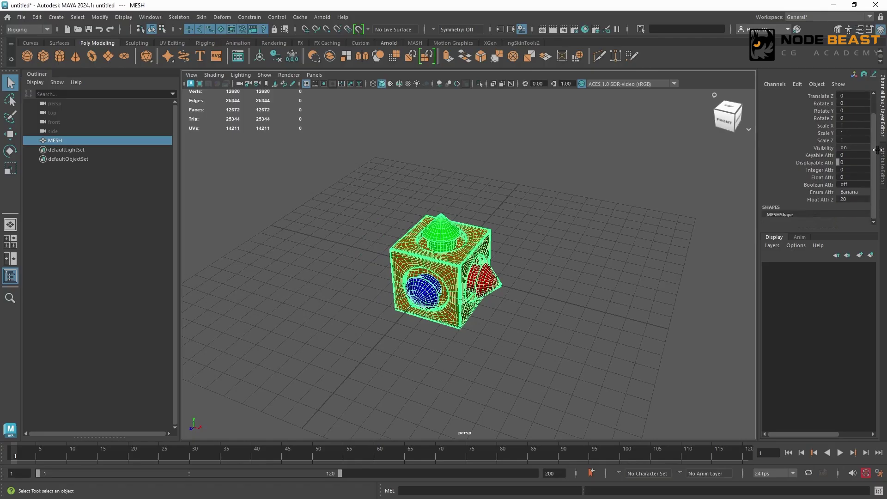